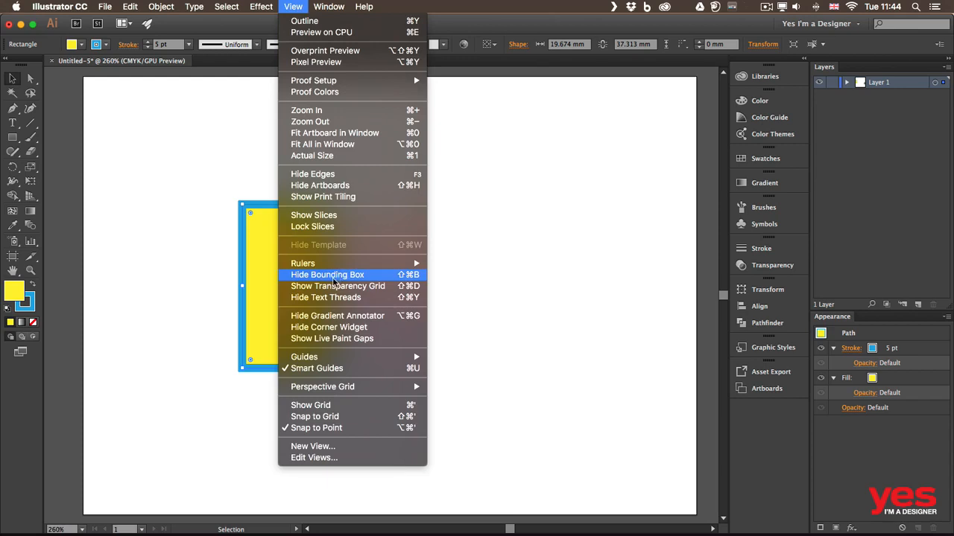
Resize the yellow rectangle from its upper-right corner to about 25 × 33 mm.
key(Escape)
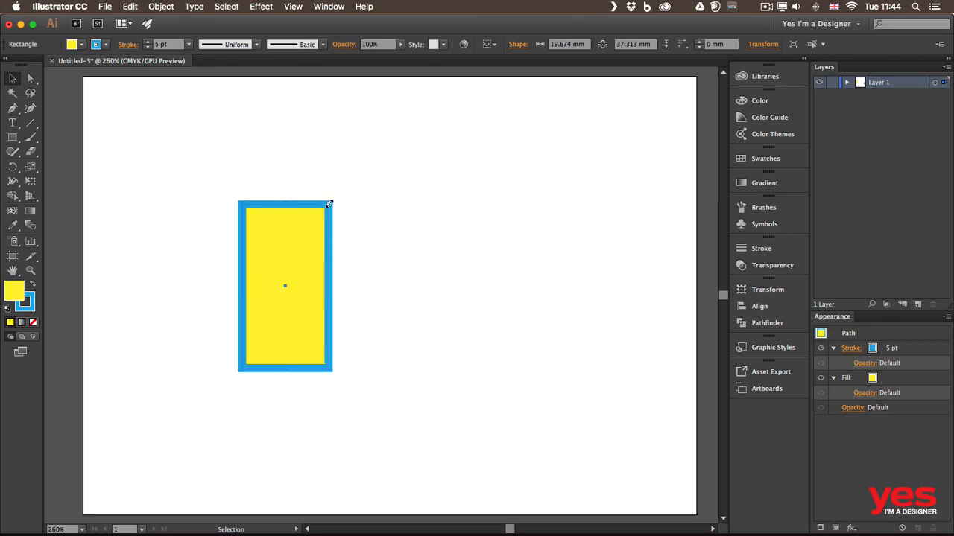
drag(328, 202, 340, 240)
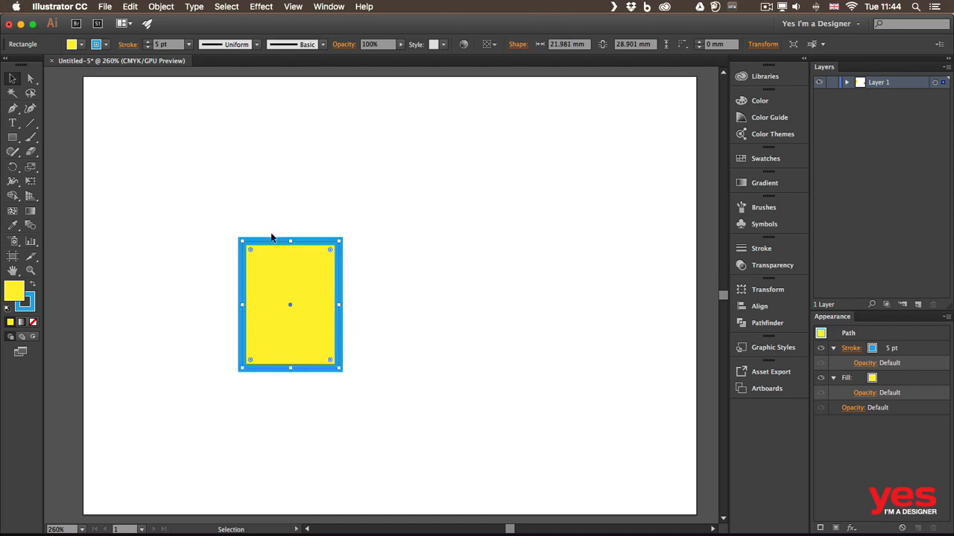
mouse_move(340, 240)
mouse_down()
mouse_move(417, 147)
mouse_move(347, 224)
mouse_up()
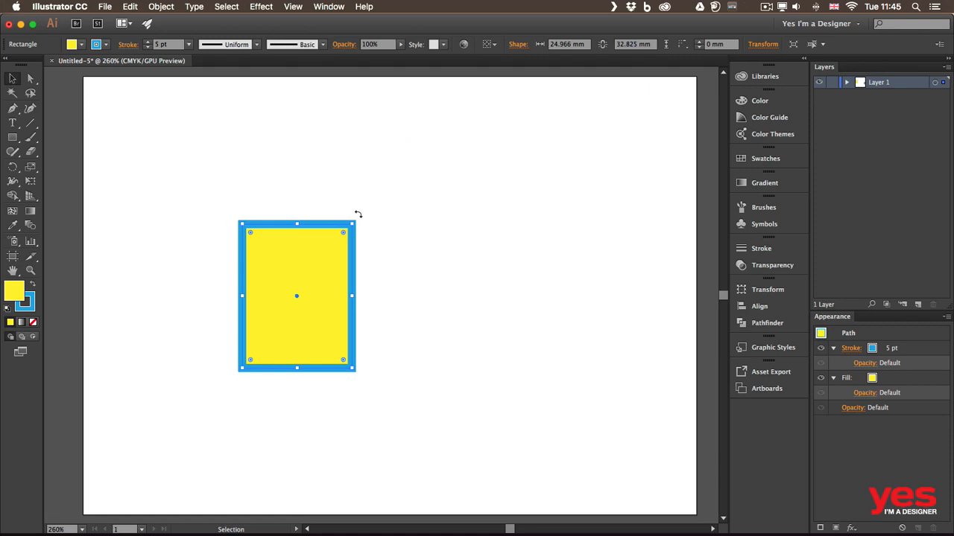
Rotate the rectangle a quarter turn clockwise and stretch it upward and sideways to about 38 × 45 mm.
drag(360, 211, 395, 328)
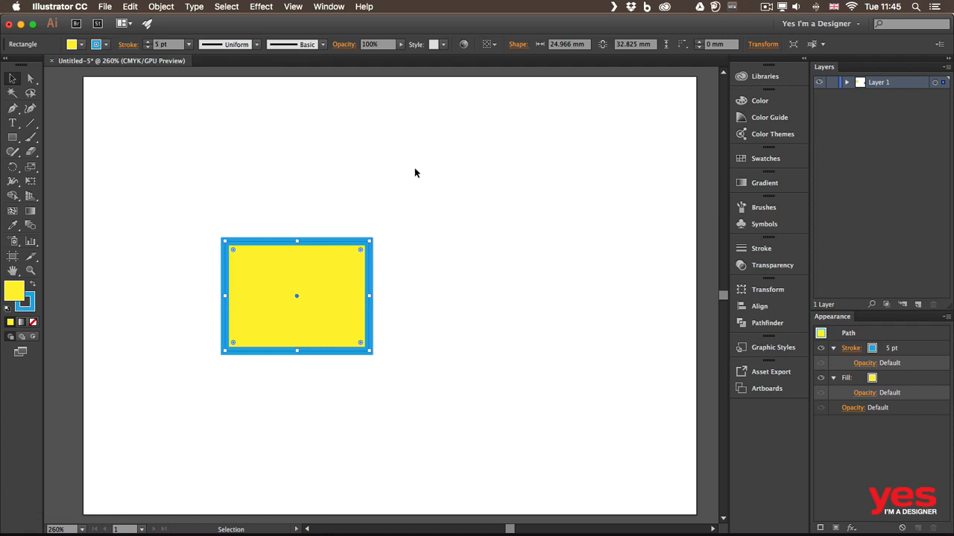
drag(297, 240, 302, 158)
drag(370, 252, 395, 252)
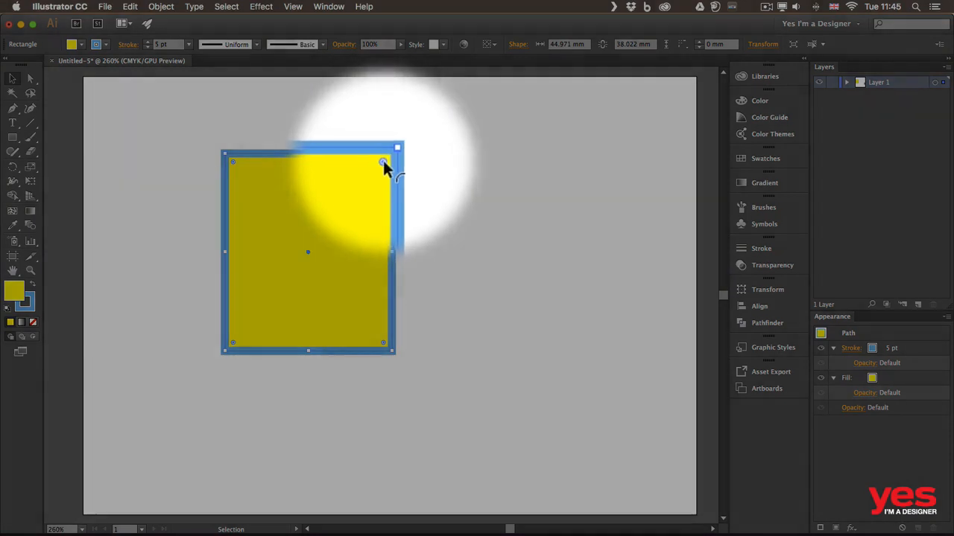
Round only the rectangle's upper-right corner to a radius of about 16.8 mm using the Direct Selection tool.
mouse_move(383, 162)
mouse_down()
mouse_move(296, 243)
mouse_move(355, 197)
mouse_move(350, 204)
mouse_move(394, 149)
mouse_move(417, 149)
mouse_up()
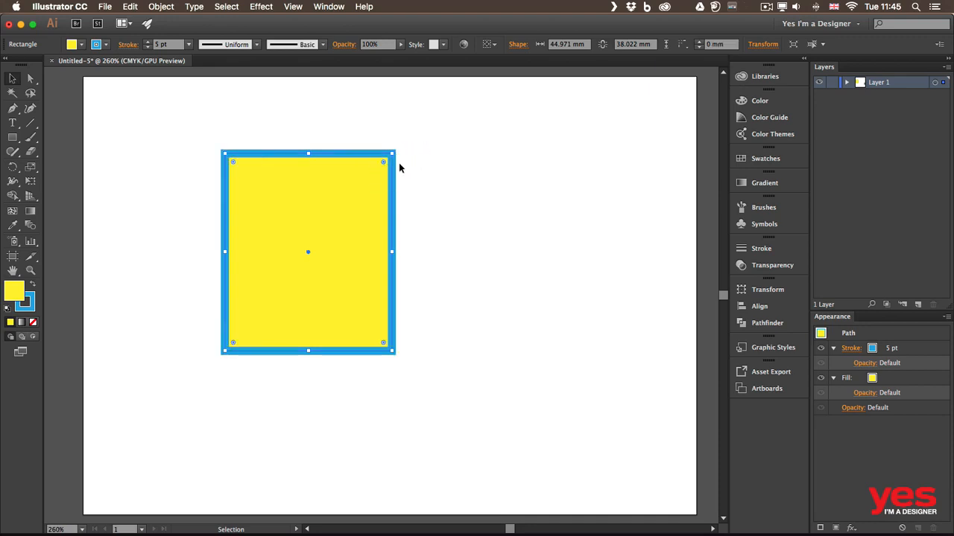
click(30, 79)
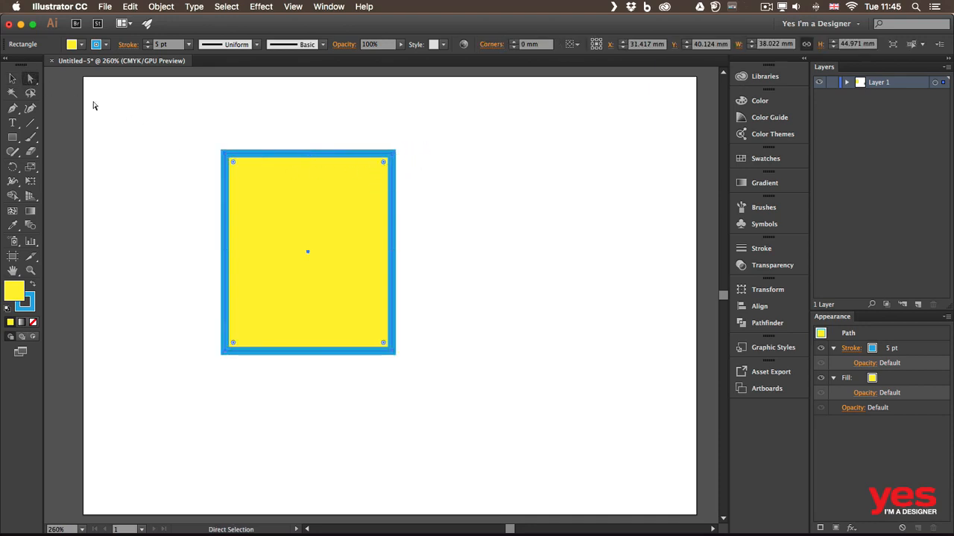
click(385, 161)
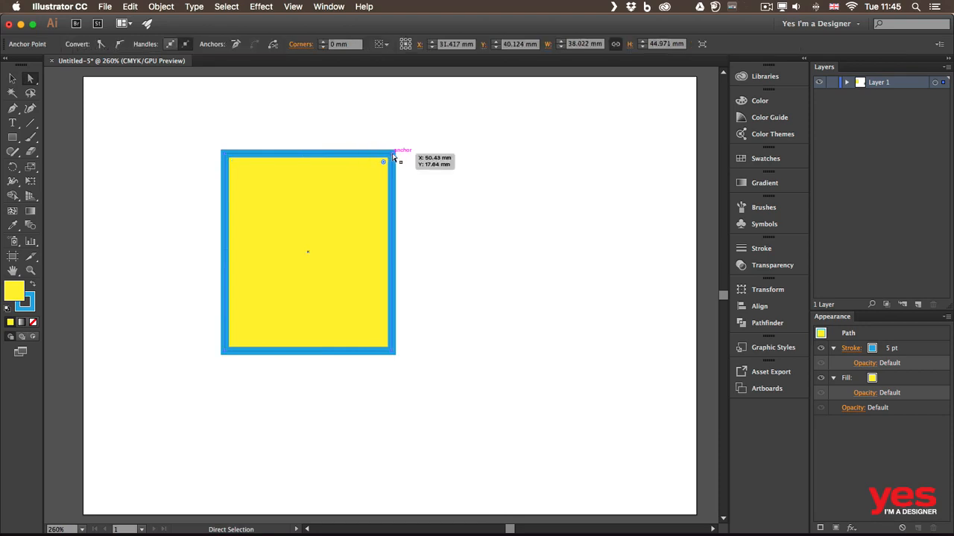
drag(382, 162, 318, 227)
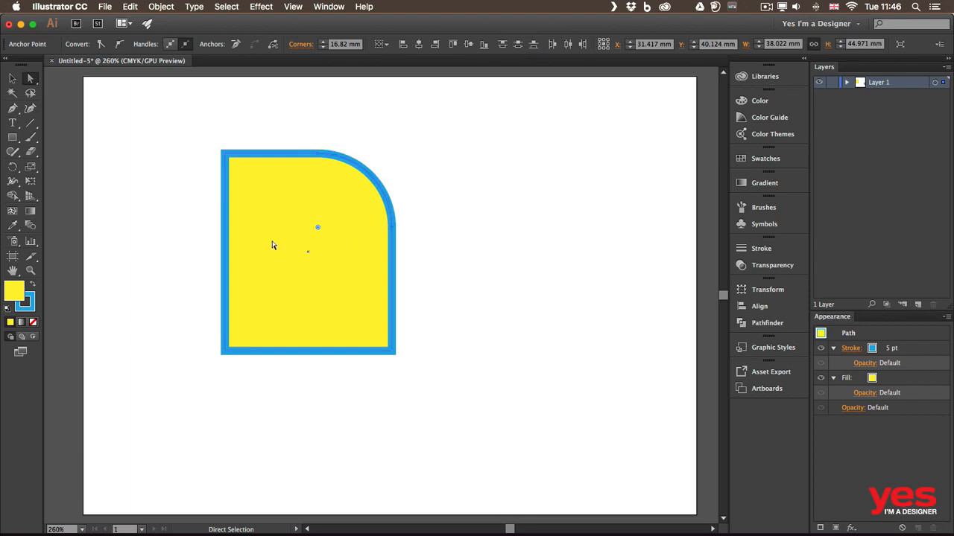
click(290, 9)
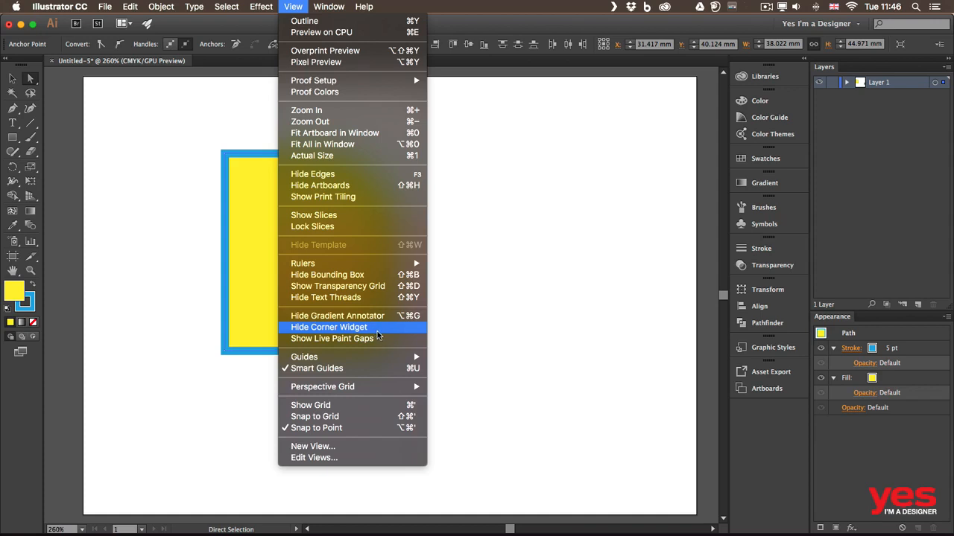
click(477, 294)
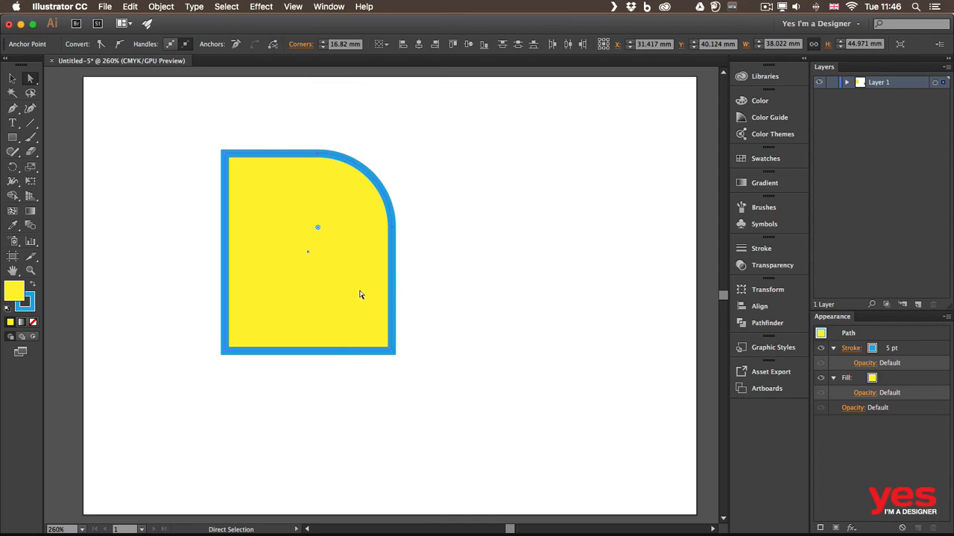
Rotate the shape freehand with the Rotate tool around a custom pivot in its lower-left area, to an angle of about 212°.
key(v)
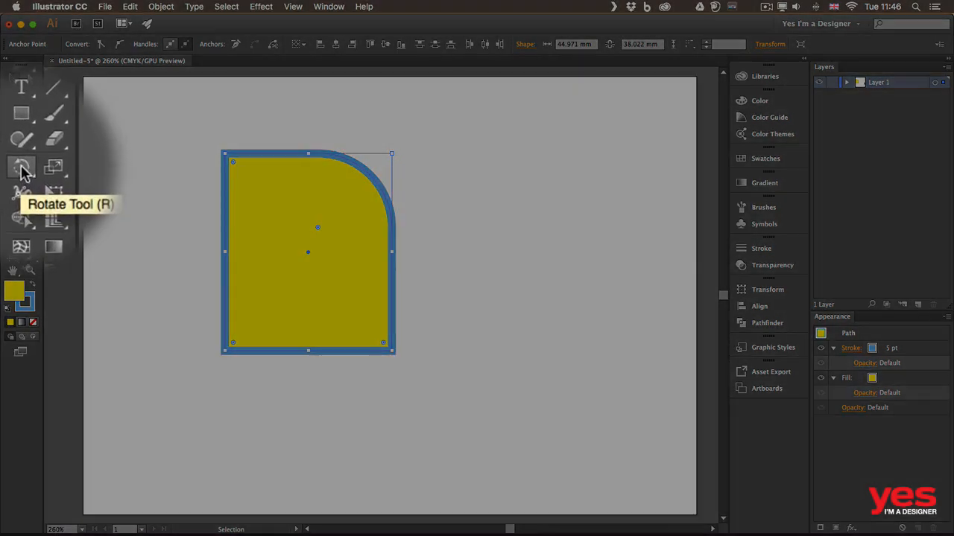
click(21, 169)
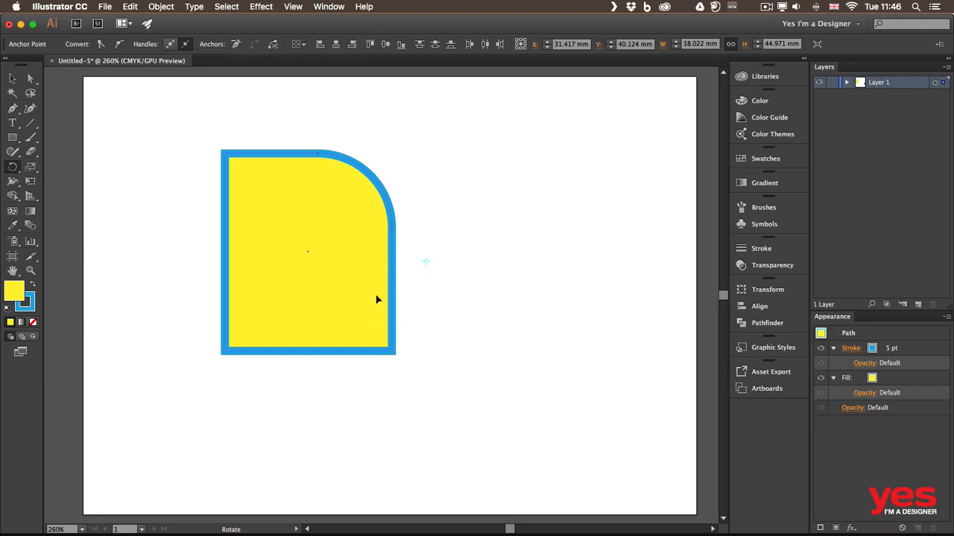
click(311, 316)
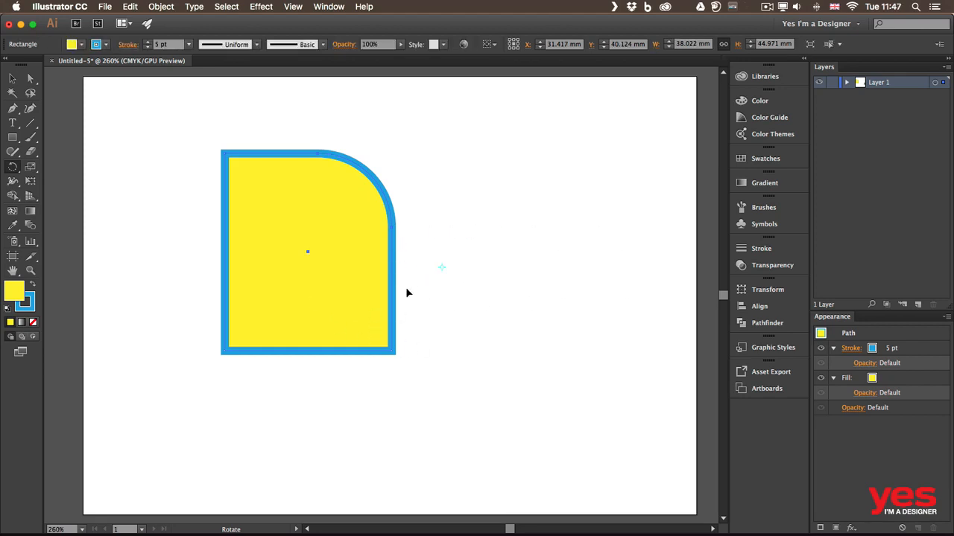
drag(339, 297, 353, 313)
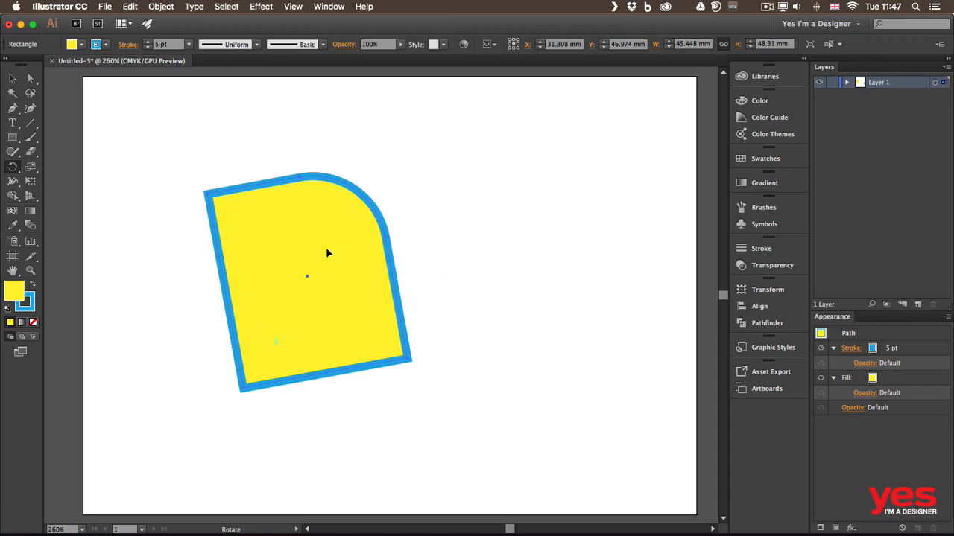
drag(326, 254, 397, 365)
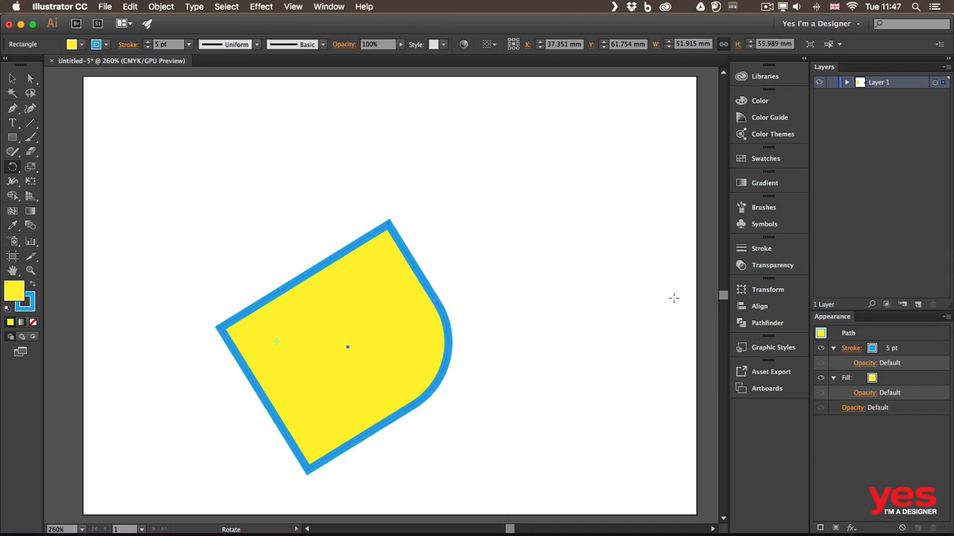
Set the rectangle's rotation angle to 0° and the radius of its rounded corner to 0 mm.
click(762, 290)
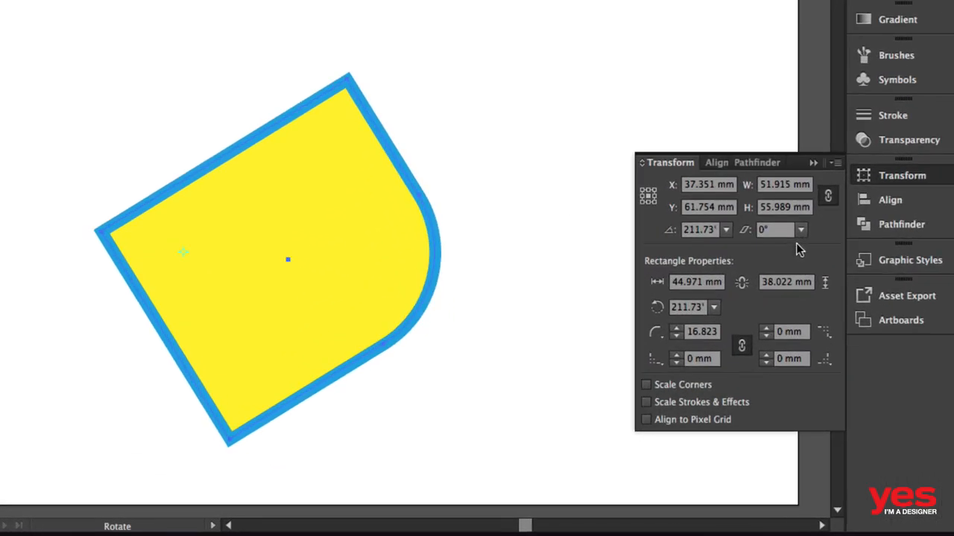
click(714, 309)
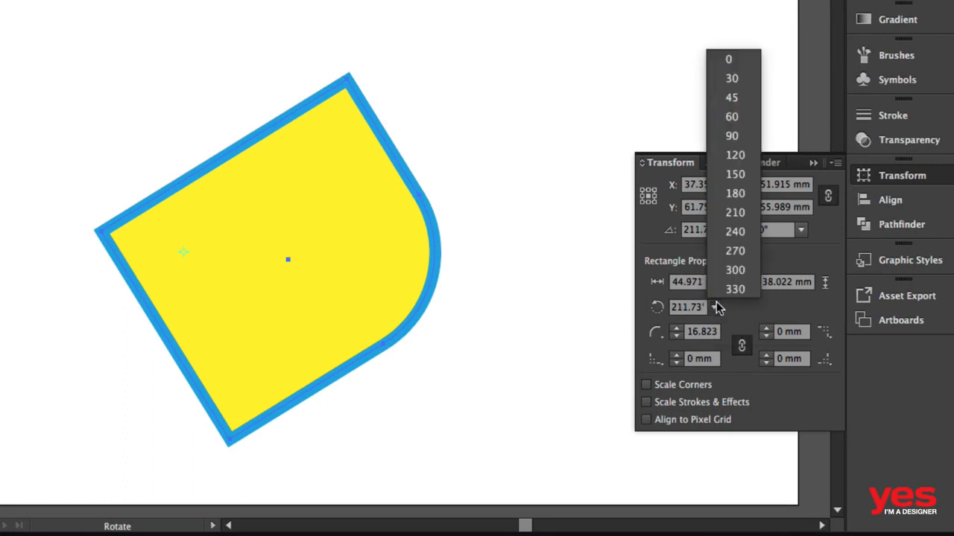
click(744, 60)
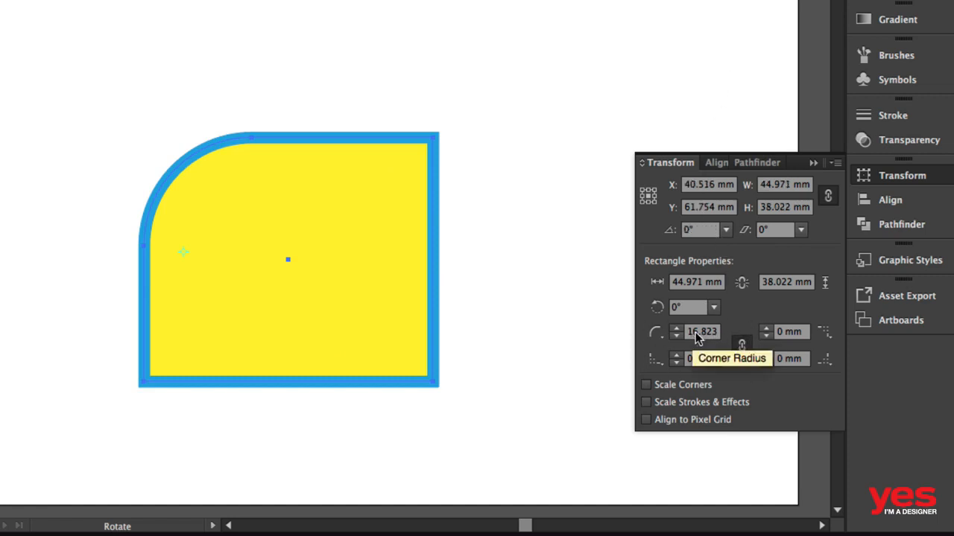
drag(719, 331, 629, 328)
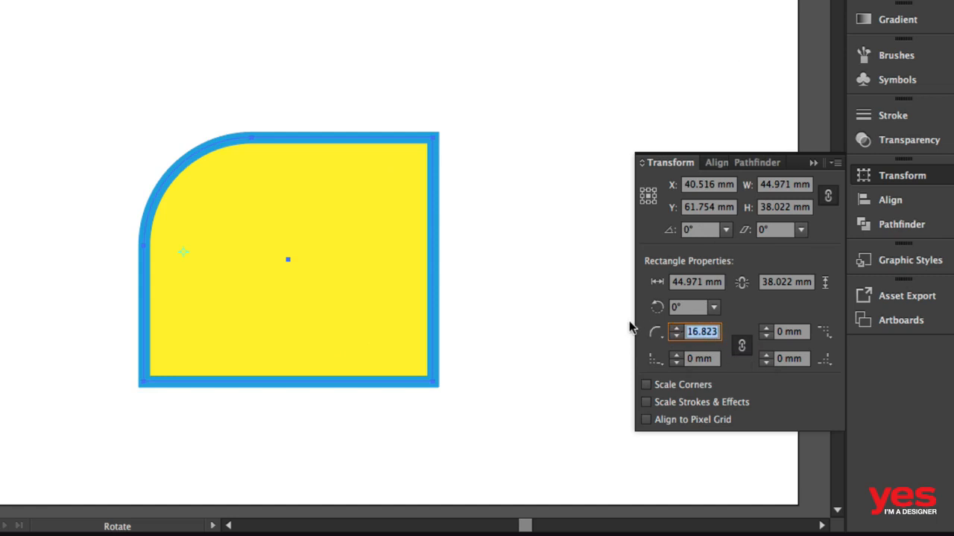
text(0)
key(Return)
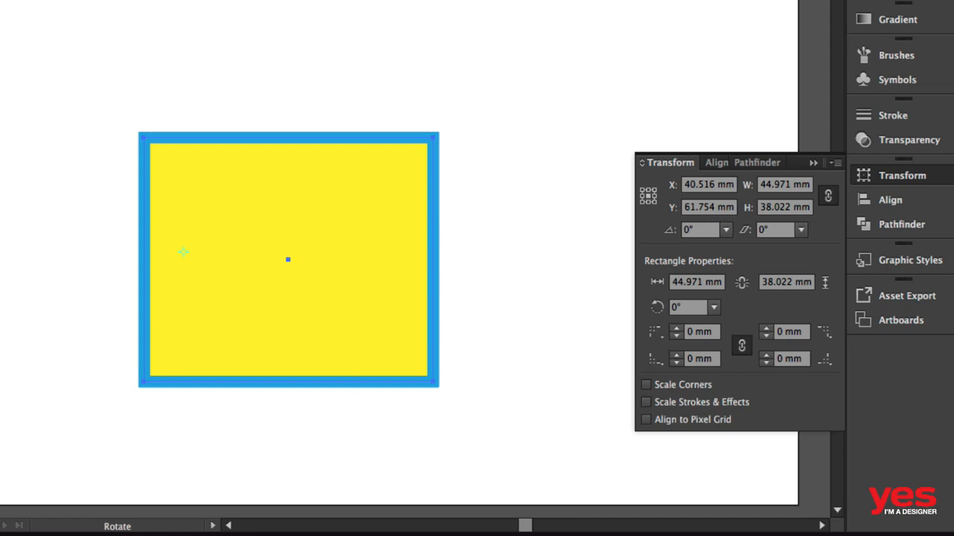
Scale the rectangle down and up repeatedly without stroke scaling, finishing as a square of about 11.7 mm.
key(v)
drag(436, 136, 193, 335)
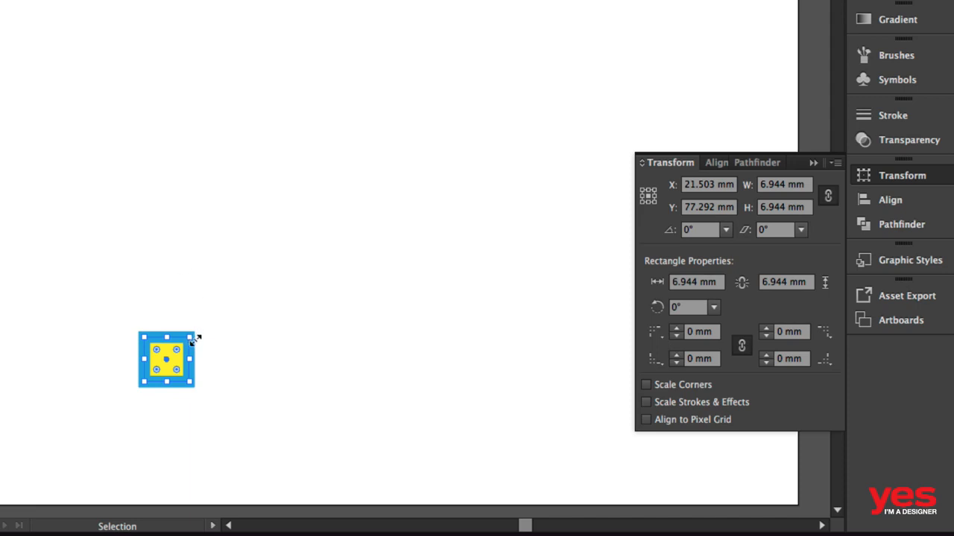
drag(191, 334, 432, 43)
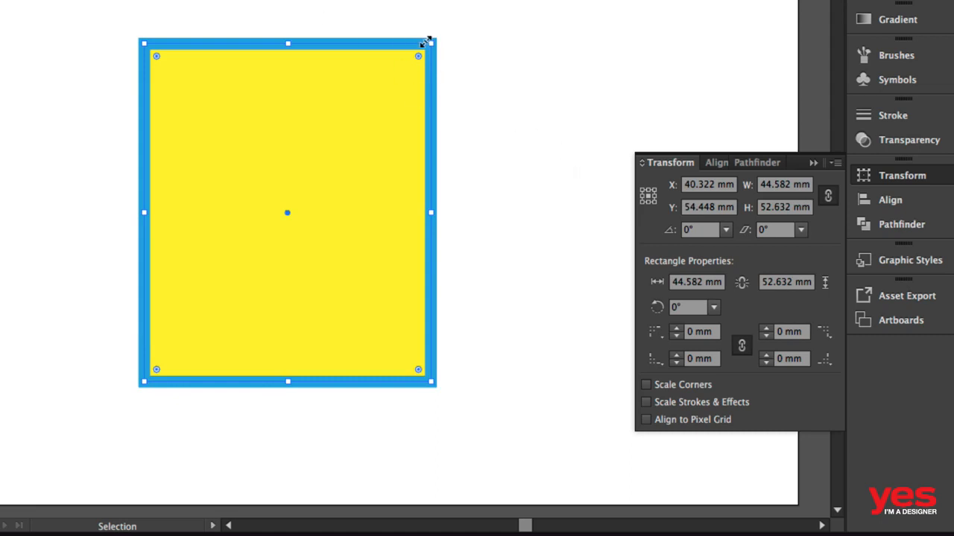
drag(430, 43, 223, 302)
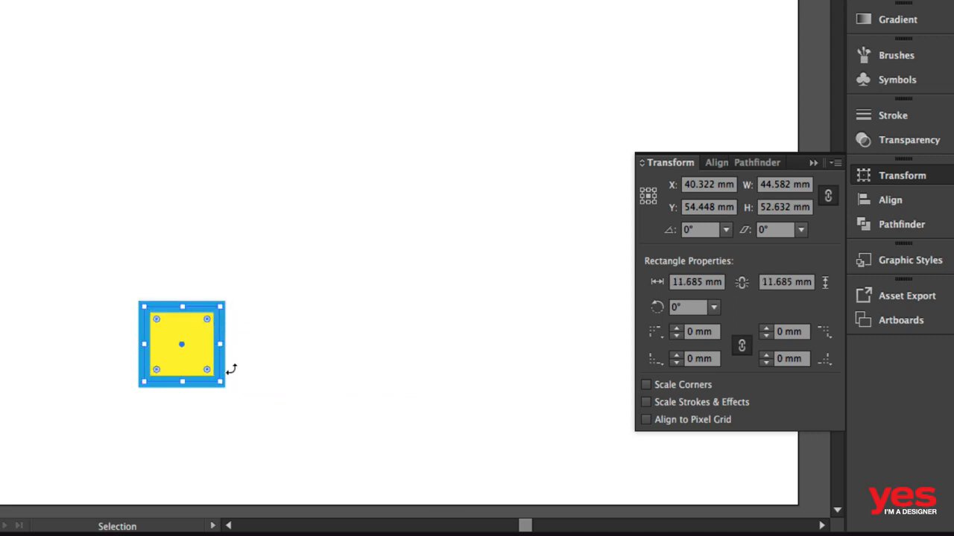
Enable Scale Strokes & Effects, enlarge the square to about 48 × 53 mm, and shrink it to about 12 mm square.
click(703, 402)
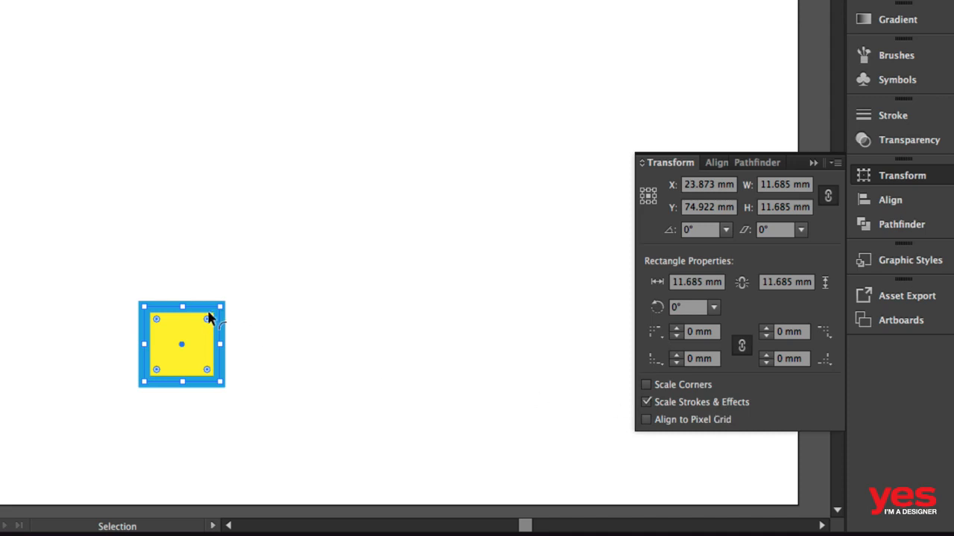
mouse_move(220, 306)
mouse_down()
mouse_move(426, 100)
mouse_move(442, 42)
mouse_move(455, 40)
mouse_up()
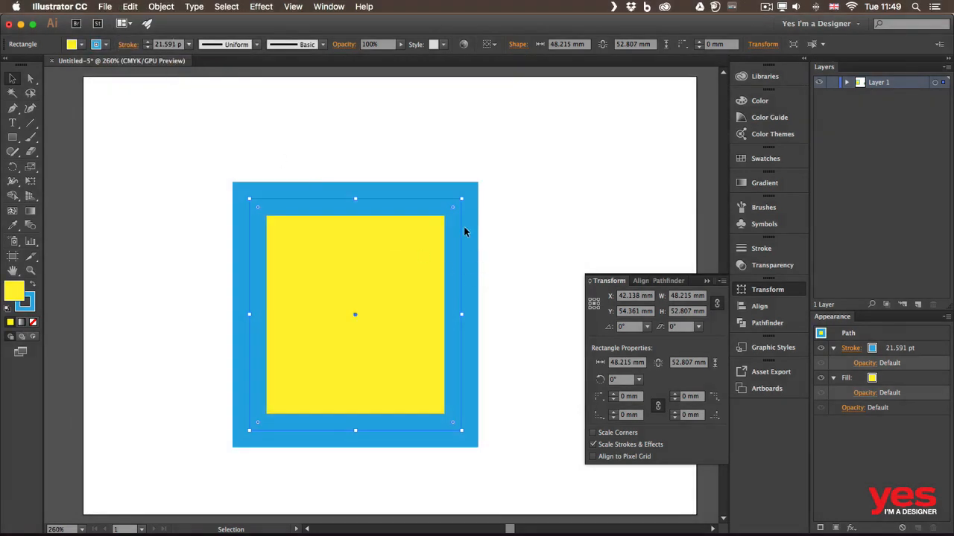
mouse_move(462, 202)
mouse_down()
mouse_move(400, 291)
mouse_move(306, 376)
mouse_up()
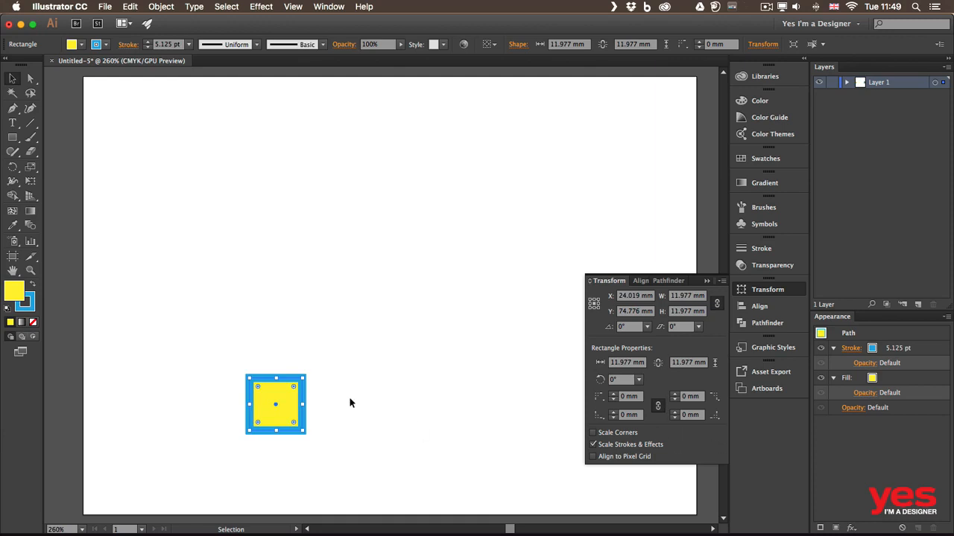
Enlarge the shape to about 43 × 42 mm with all corners rounded to about 11.8 mm, and set its stroke to 10 pt.
mouse_move(301, 378)
mouse_down()
mouse_move(326, 298)
mouse_move(440, 247)
mouse_move(378, 299)
mouse_up()
click(188, 44)
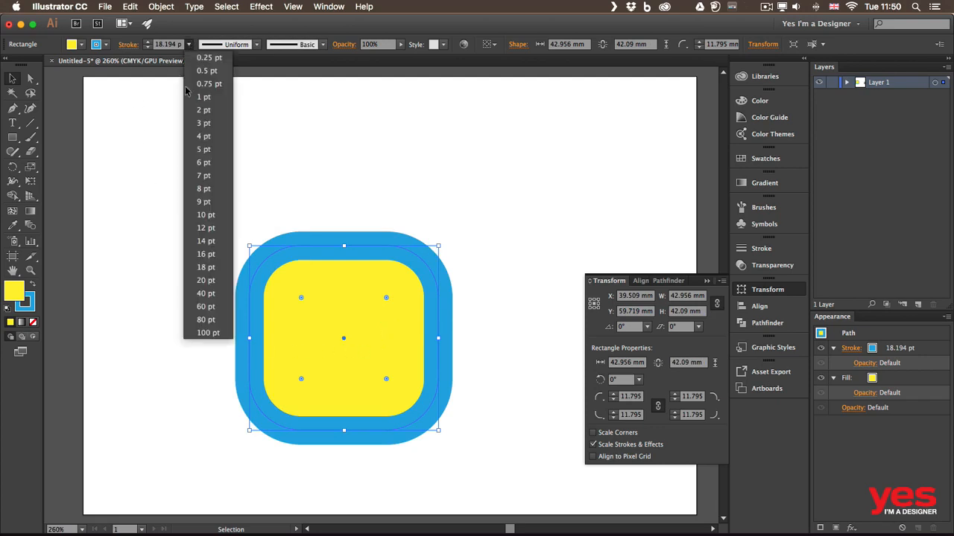
click(212, 215)
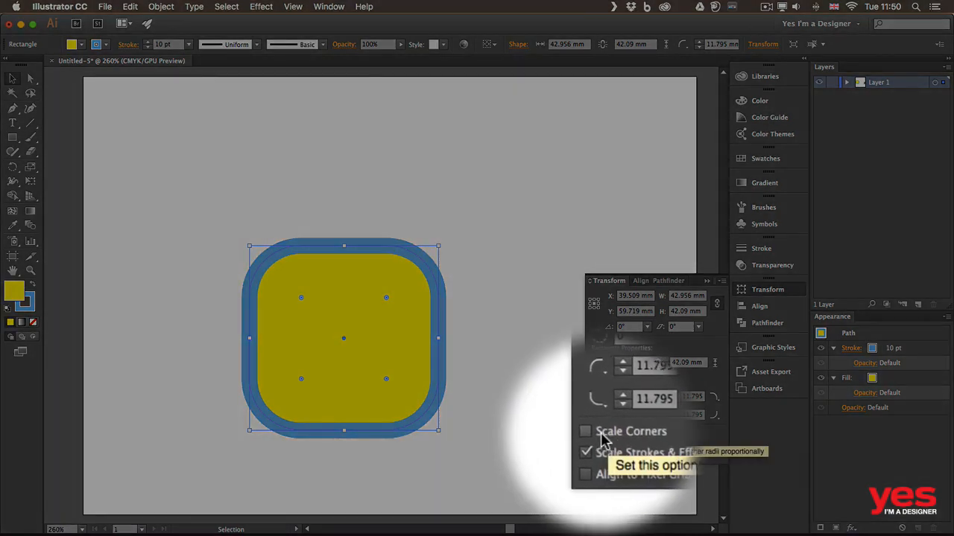
Enable Scale Corners, scale the rounded shape up to about 55 mm square, and shrink it to about 13 mm square.
click(593, 430)
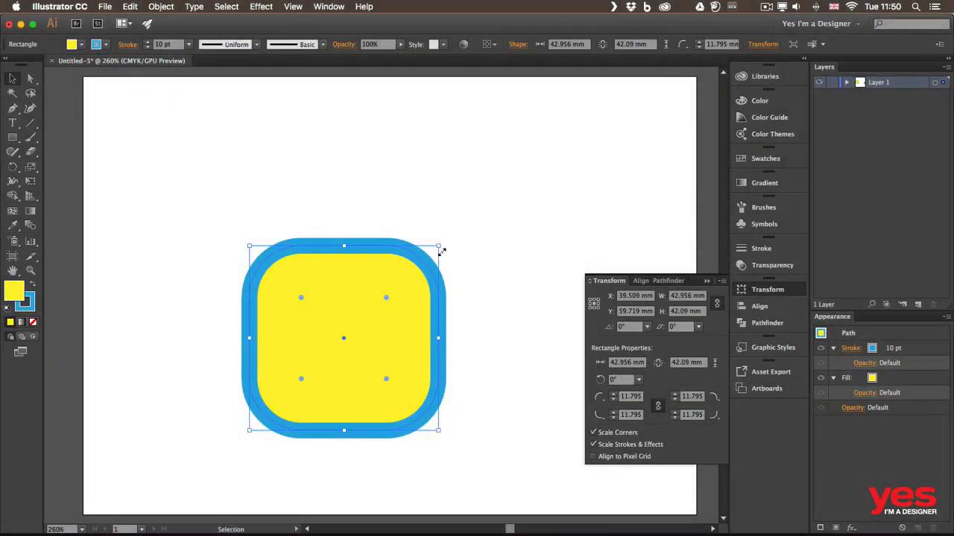
mouse_move(441, 251)
mouse_down()
mouse_move(284, 392)
mouse_move(492, 189)
mouse_up()
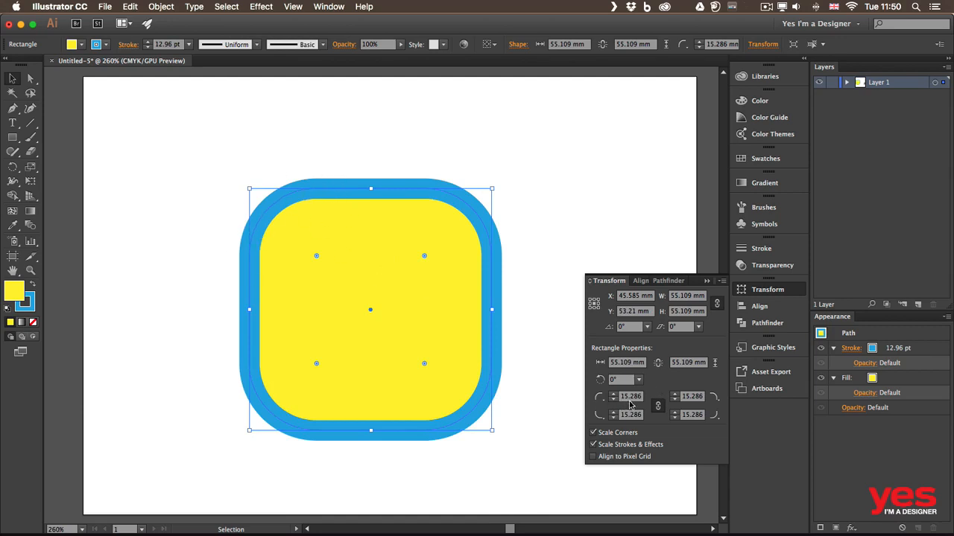
drag(493, 193, 310, 375)
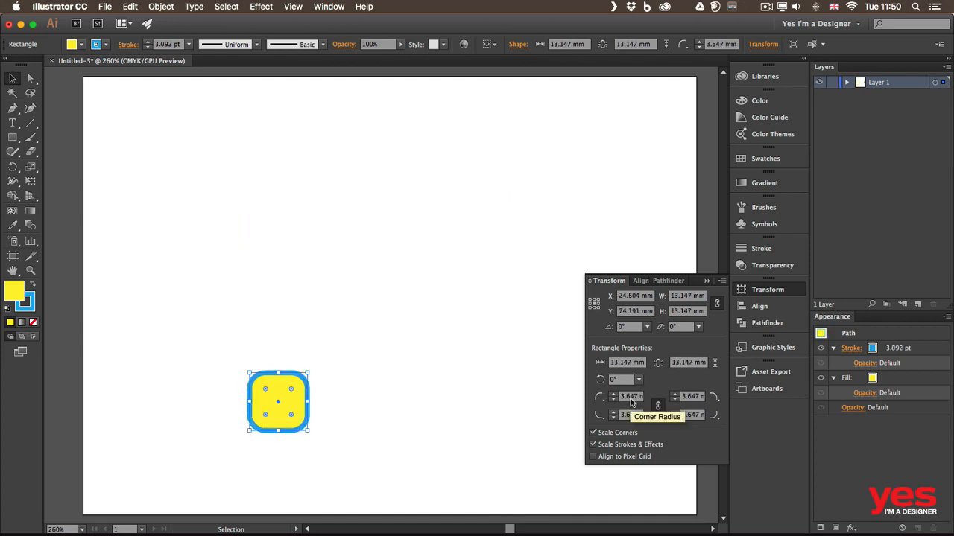
Disable Scale Corners and enlarge the rounded shape to about 52 × 60 mm.
click(593, 433)
mouse_move(308, 373)
mouse_down()
mouse_move(347, 269)
mouse_move(477, 168)
mouse_up()
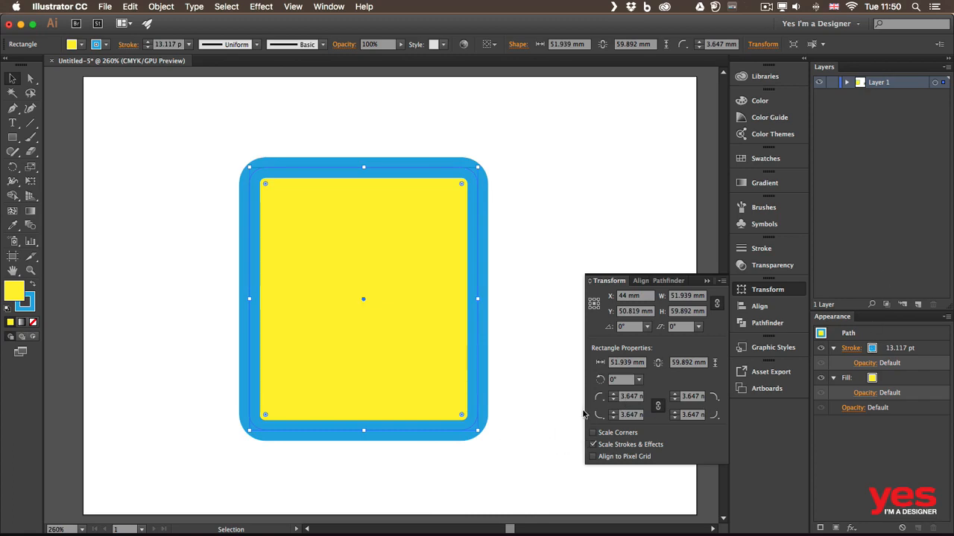
Disable Scale Strokes & Effects for the rounded rectangle and review the additional Transform options.
click(593, 444)
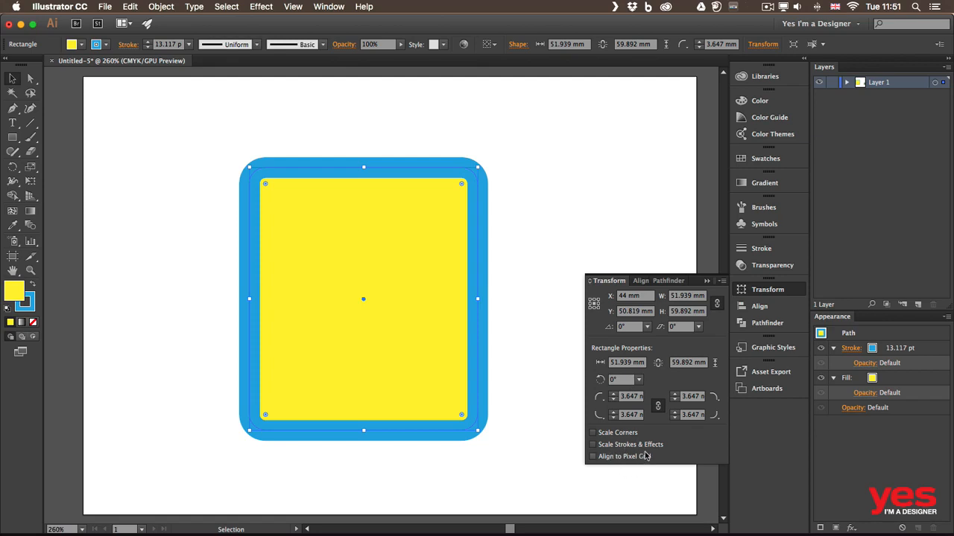
click(721, 281)
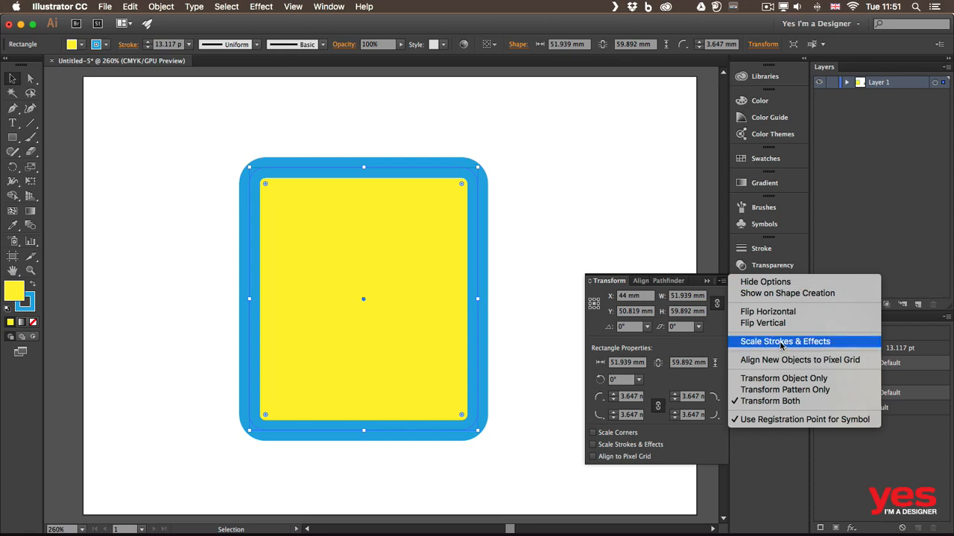
click(720, 331)
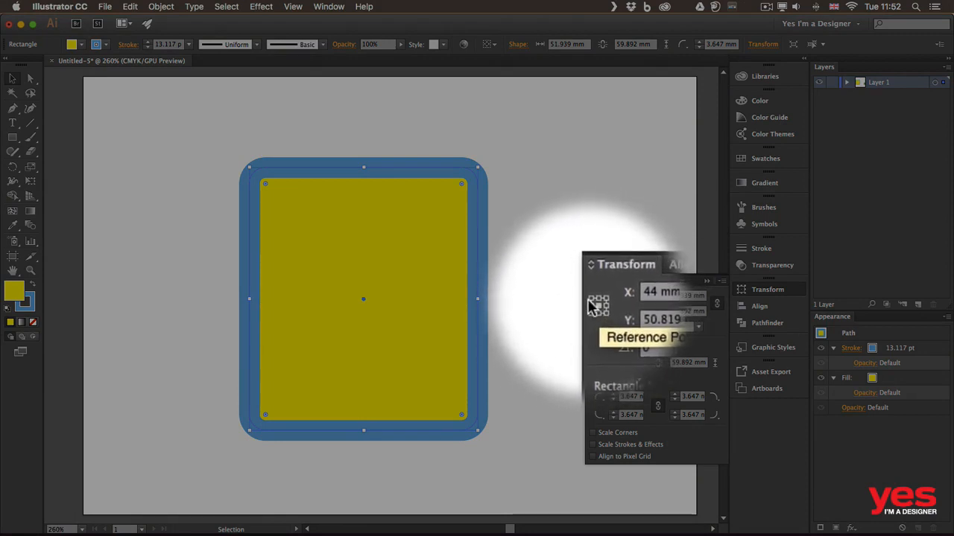
Set the reference point to the shape's top-left corner and position it at X 0 mm, Y 0 mm.
click(588, 296)
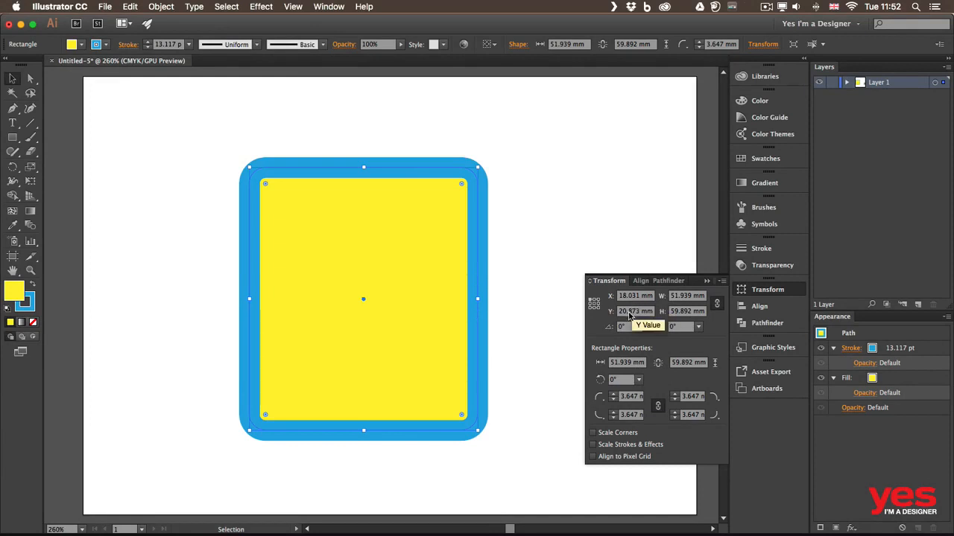
click(650, 297)
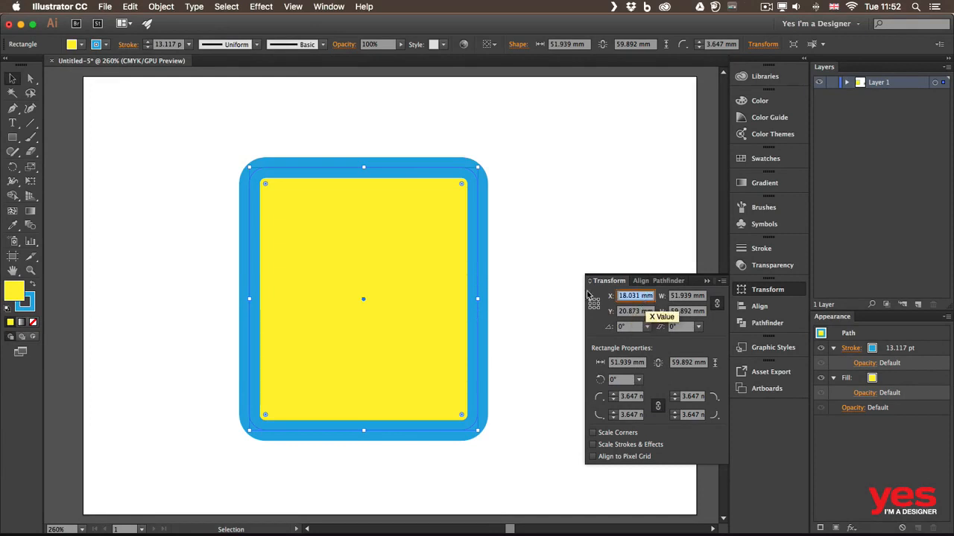
text(0)
key(Tab)
text(0)
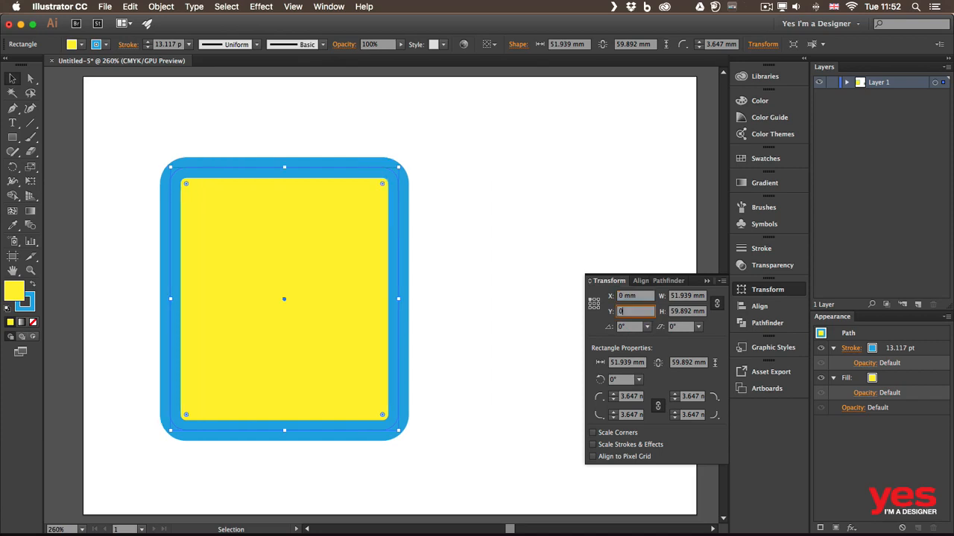
key(Return)
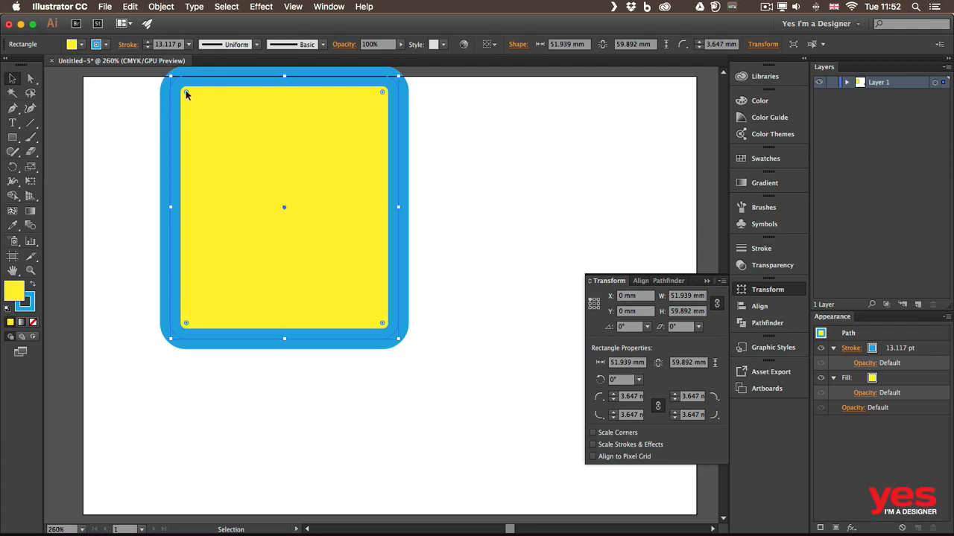
Show the rulers and set their zero origin at the artboard's top-left corner.
click(294, 7)
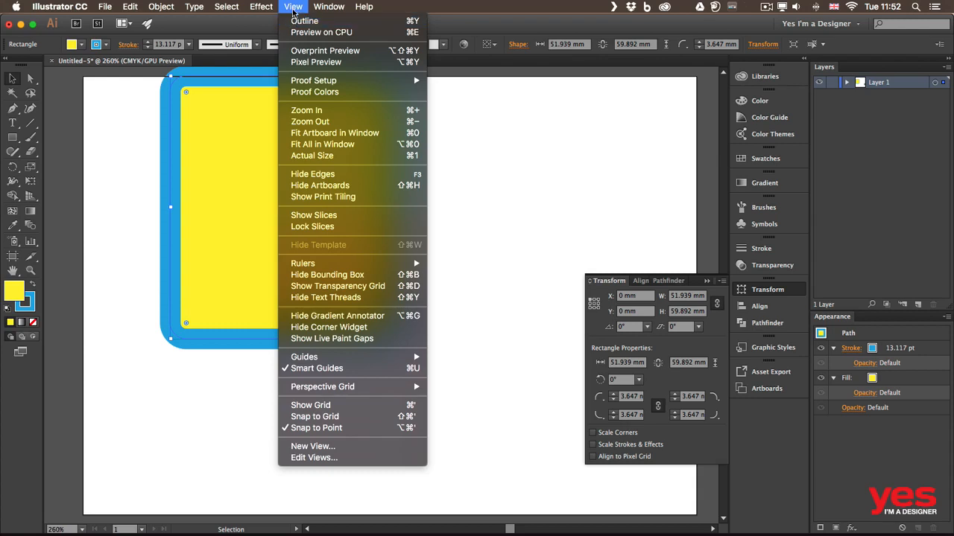
mouse_move(356, 266)
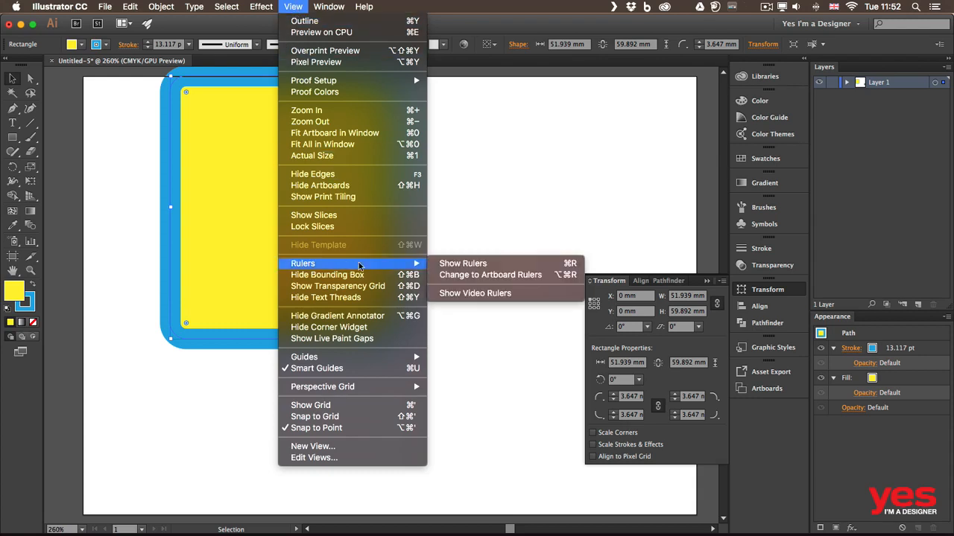
click(465, 265)
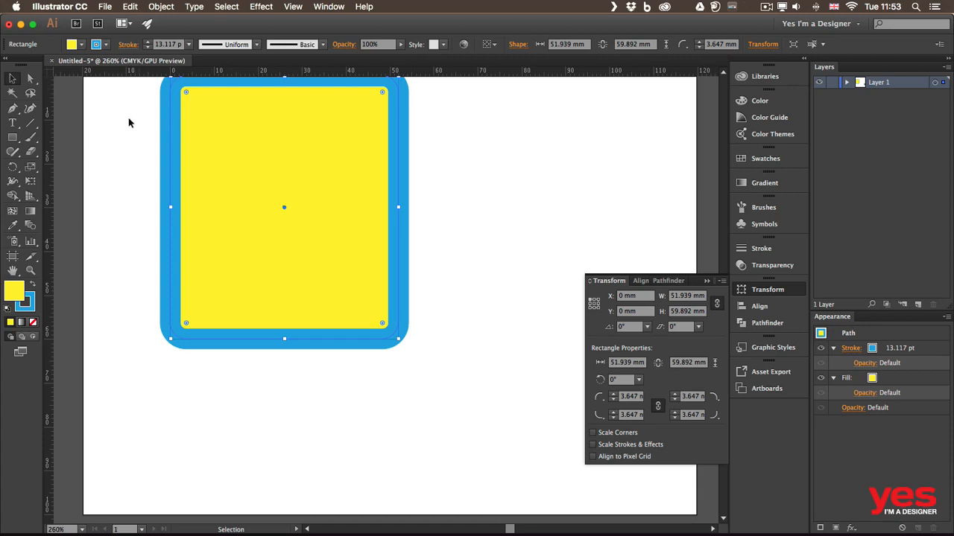
drag(117, 117, 147, 151)
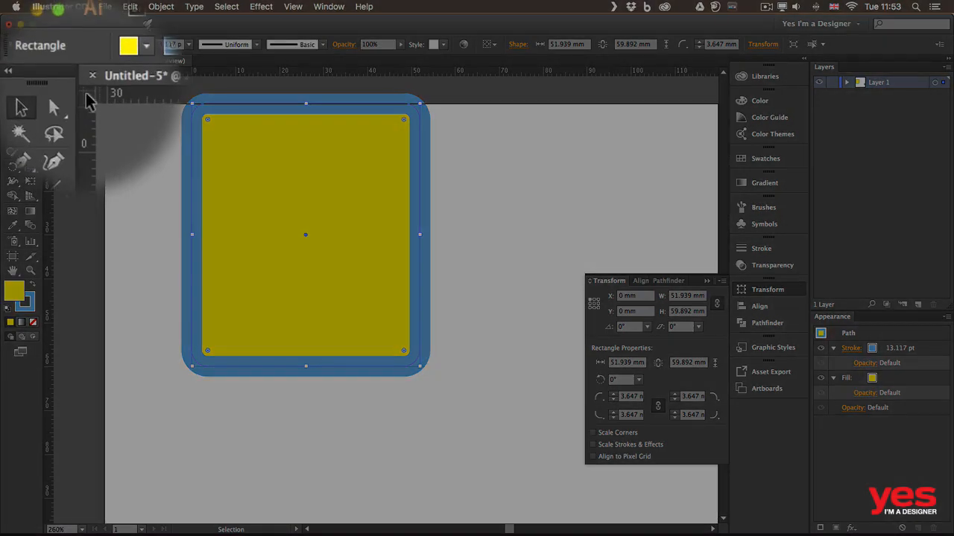
mouse_move(88, 99)
mouse_down()
mouse_move(87, 91)
mouse_move(105, 102)
mouse_up()
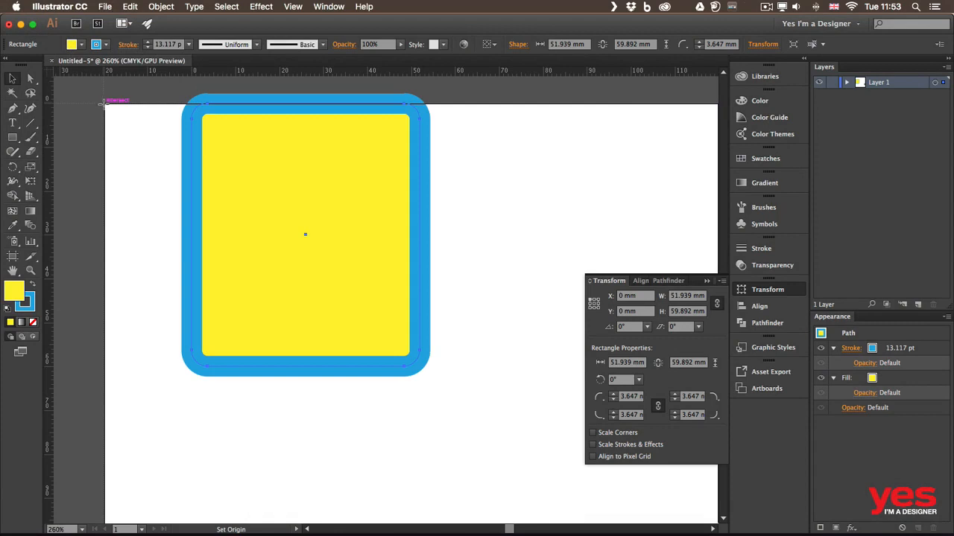
drag(105, 103, 104, 103)
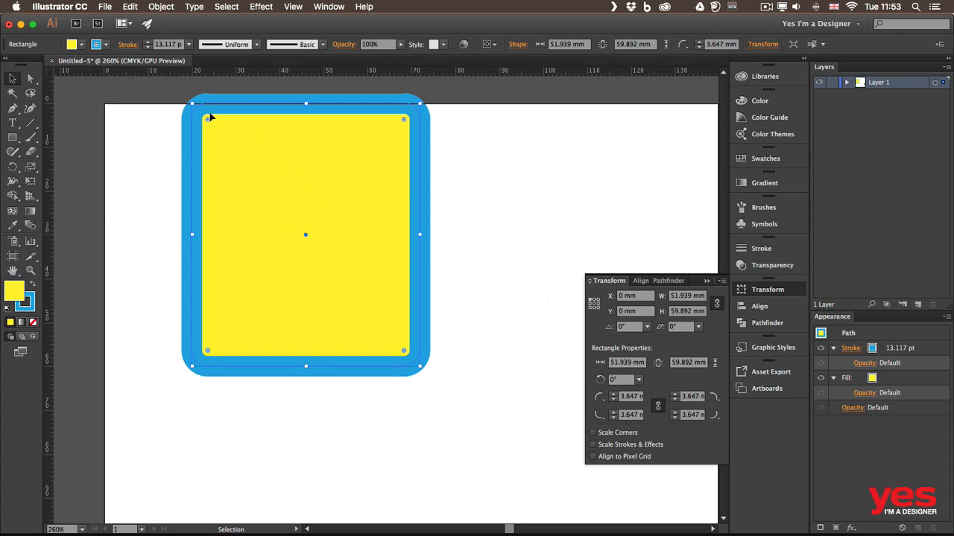
Set the rounded rectangle's X position to 0 mm, measured from the artboard's corner.
click(637, 311)
drag(107, 134, 149, 145)
click(276, 167)
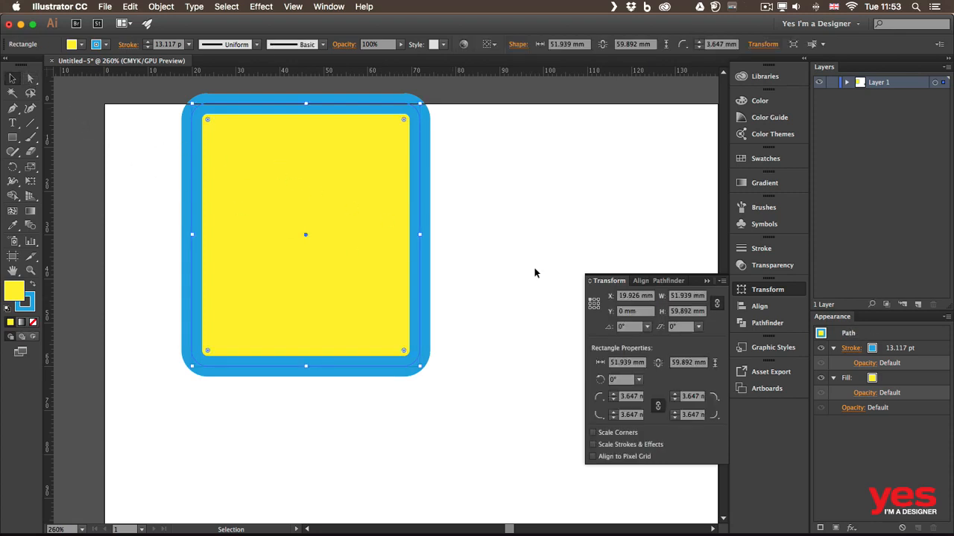
click(649, 296)
text(0)
key(Return)
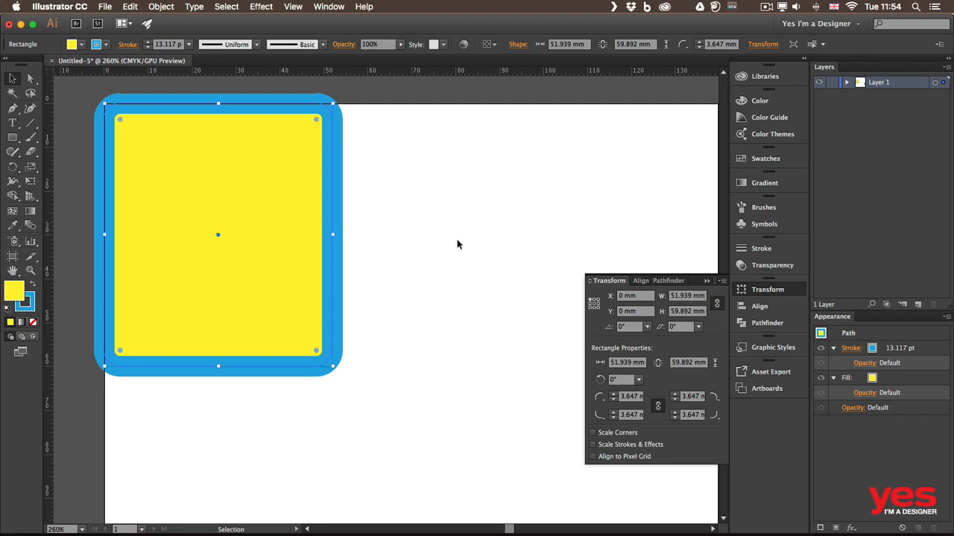
Collapse the Transform options and move the rounded rectangle about 18 mm right and 9 mm down on the artboard.
click(782, 291)
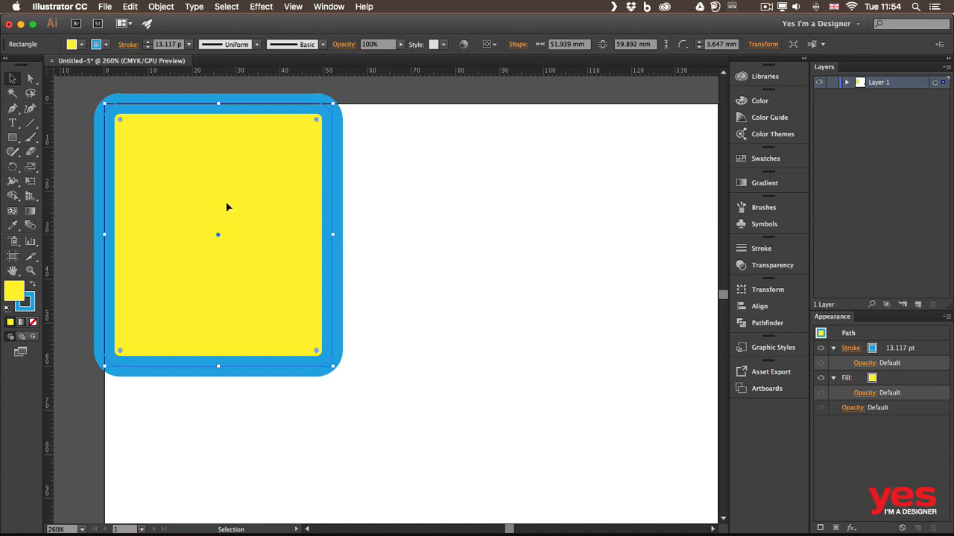
drag(266, 179, 344, 219)
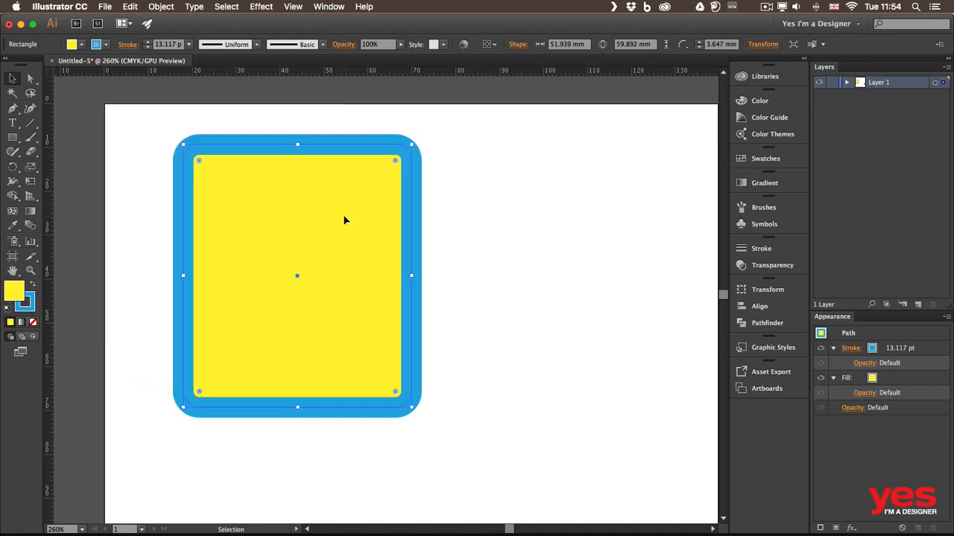